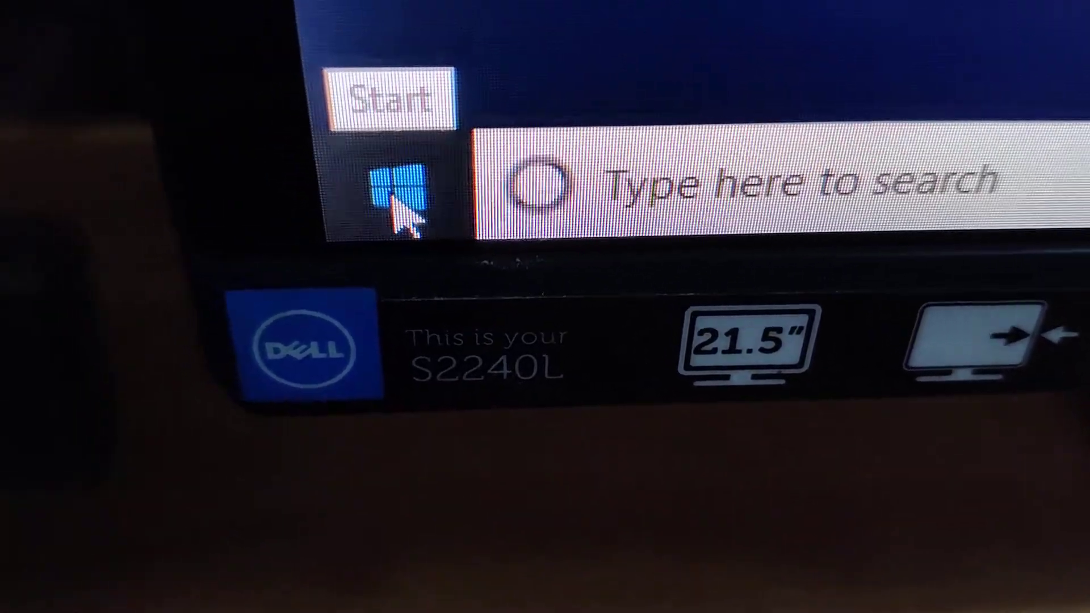
- Open the Start menu and its Power menu to reveal Sleep, Shut down and Restart
left_click(366, 174)
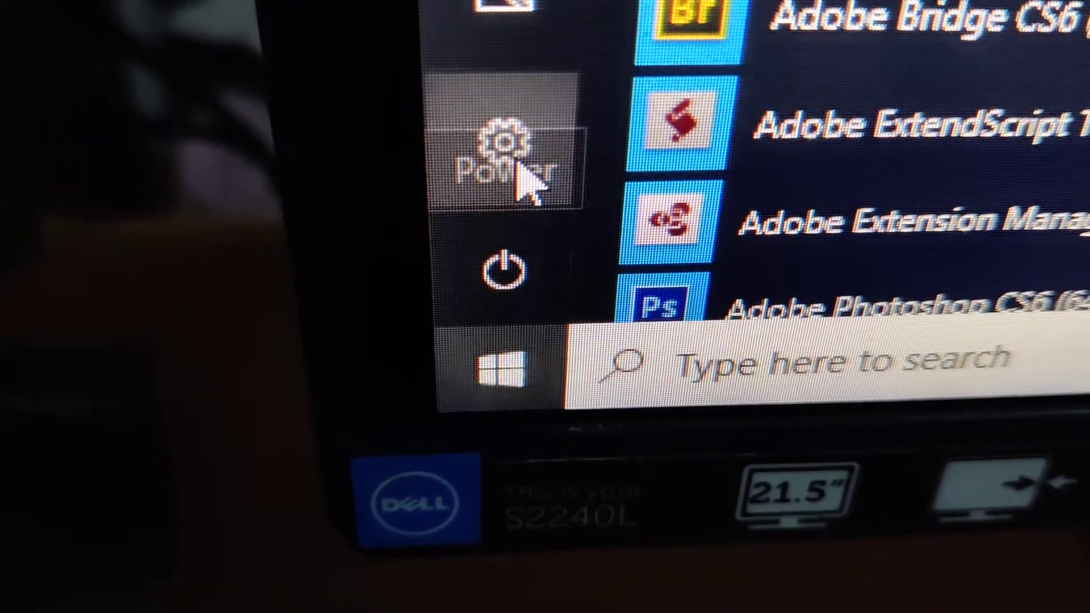
left_click(507, 273)
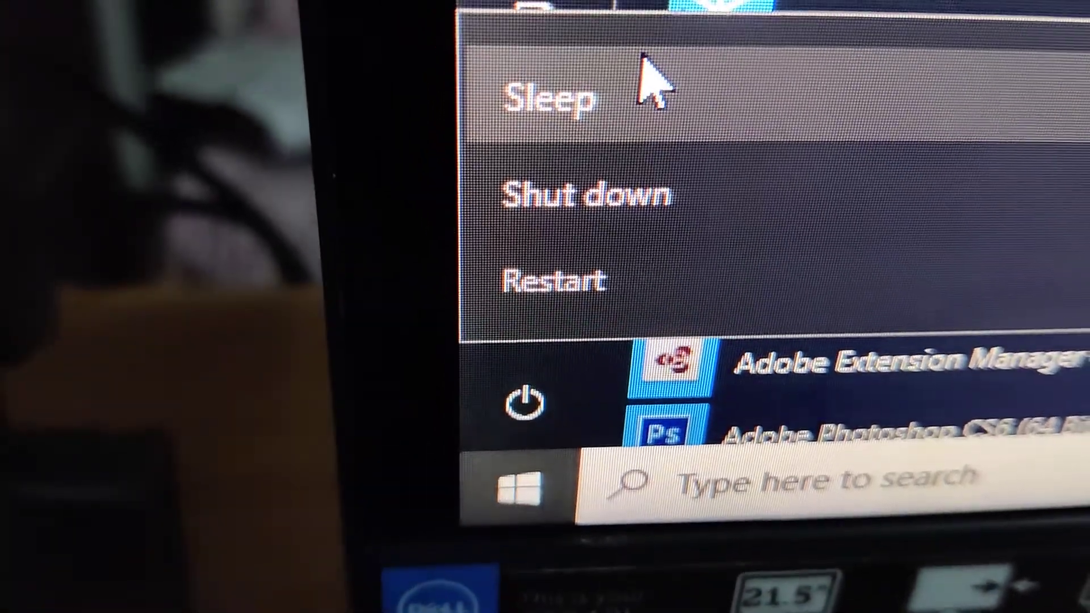